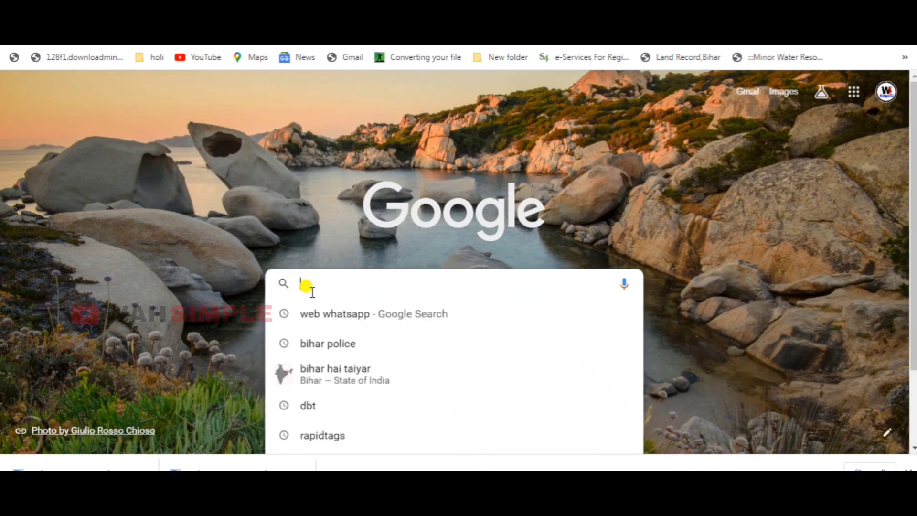
Search Google for "service plus bihar", open the RTPS portal and view its login precautions notice
{"action": "type", "text": "ice"}
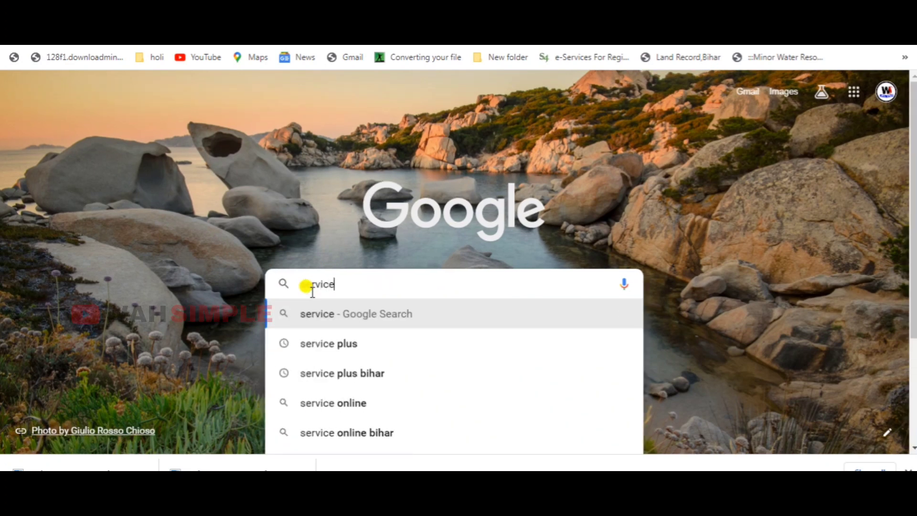
{"action": "left_click", "coordinate": [367, 373]}
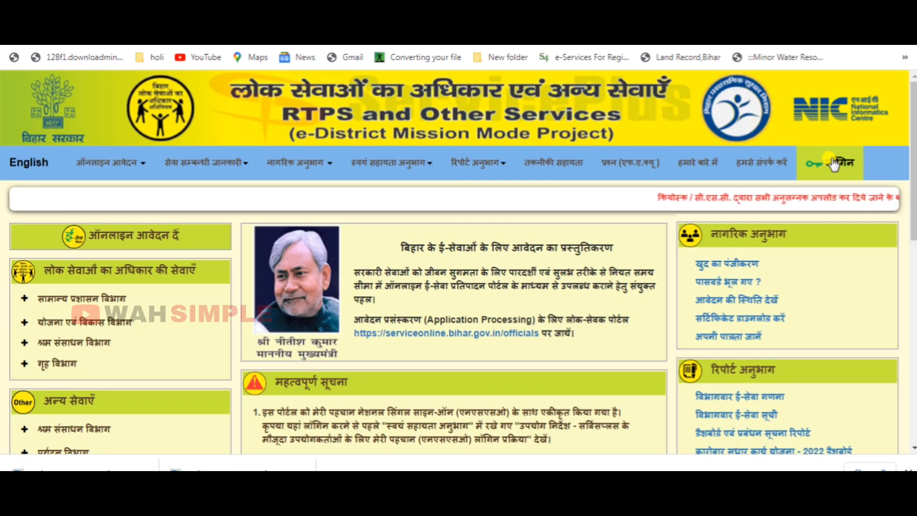
{"action": "left_click", "coordinate": [833, 162]}
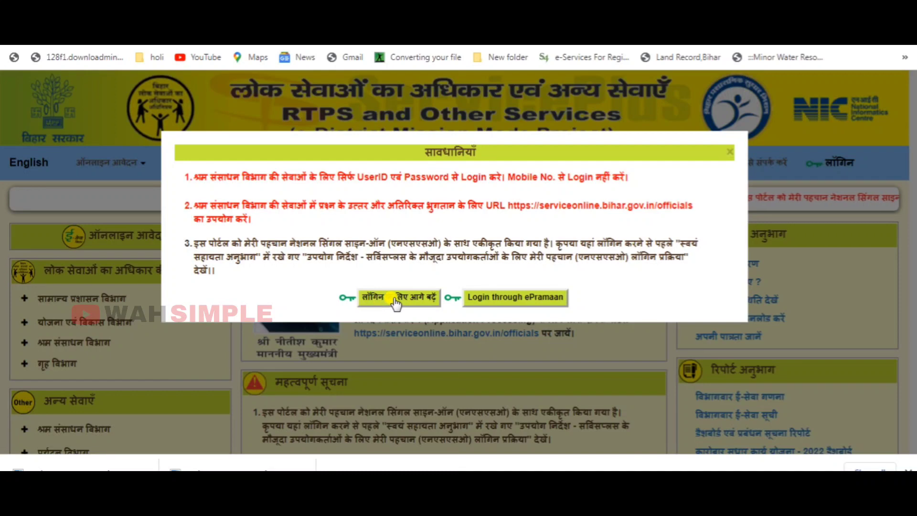
{"action": "left_click", "coordinate": [728, 156]}
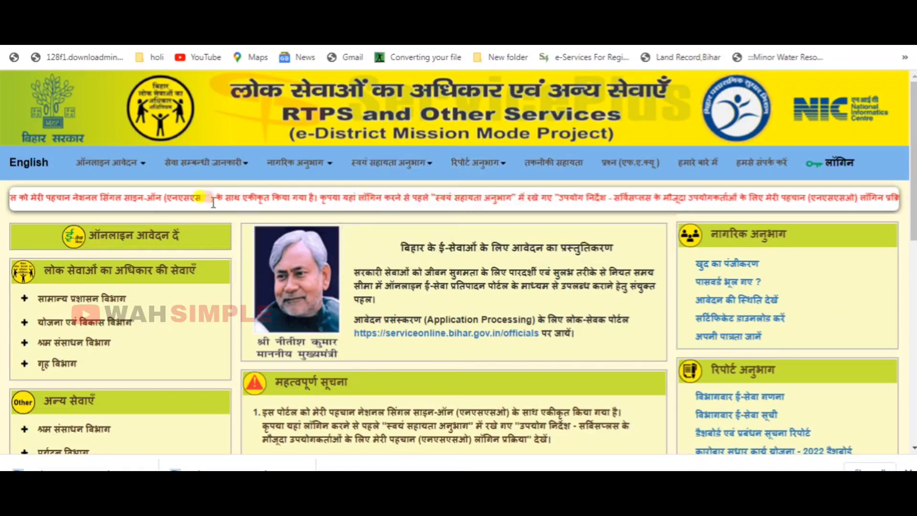
Open the General Administration Department's online application for the economically weaker section income and asset certificate at अंचल स्तर पर (circle level)
{"action": "mouse_move", "coordinate": [98, 177]}
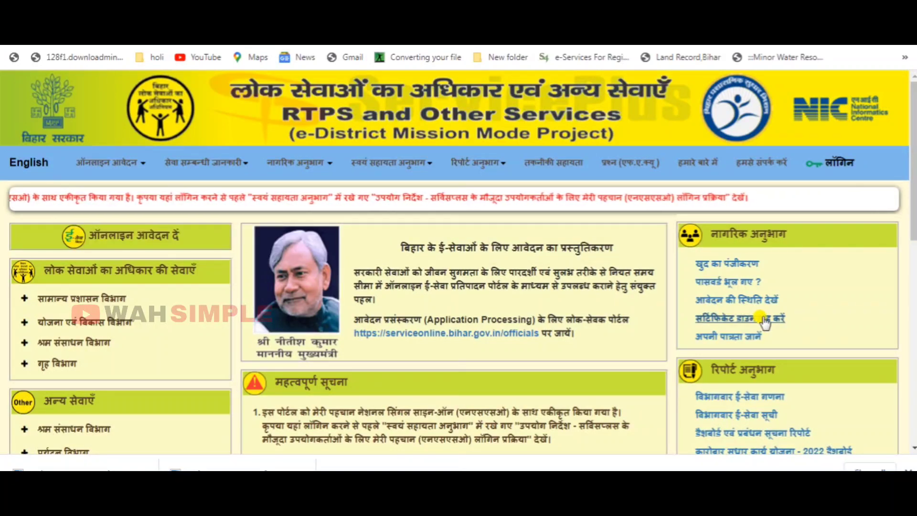
{"action": "mouse_move", "coordinate": [126, 165]}
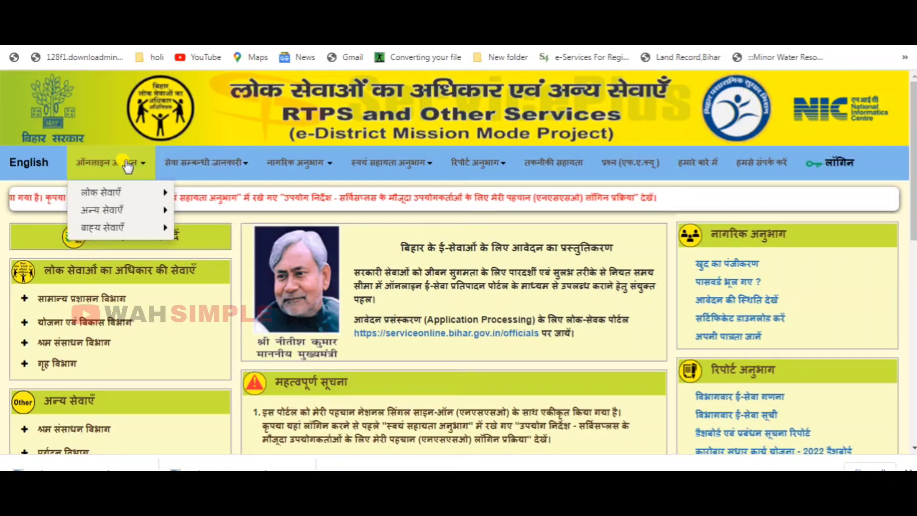
{"action": "mouse_move", "coordinate": [128, 192]}
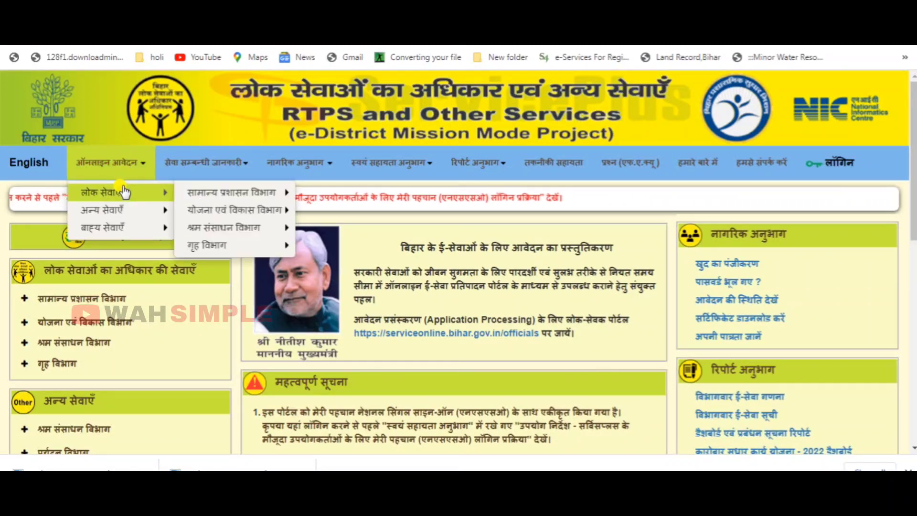
{"action": "mouse_move", "coordinate": [222, 194]}
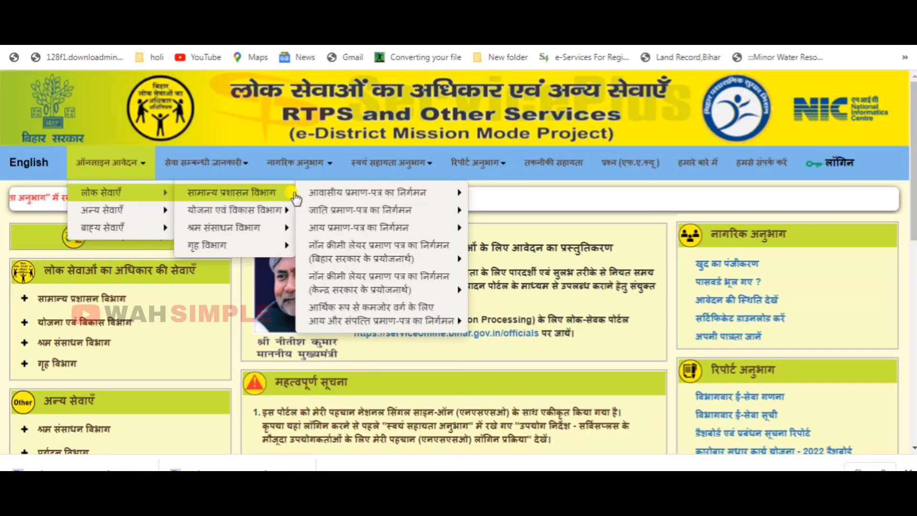
{"action": "mouse_move", "coordinate": [315, 196]}
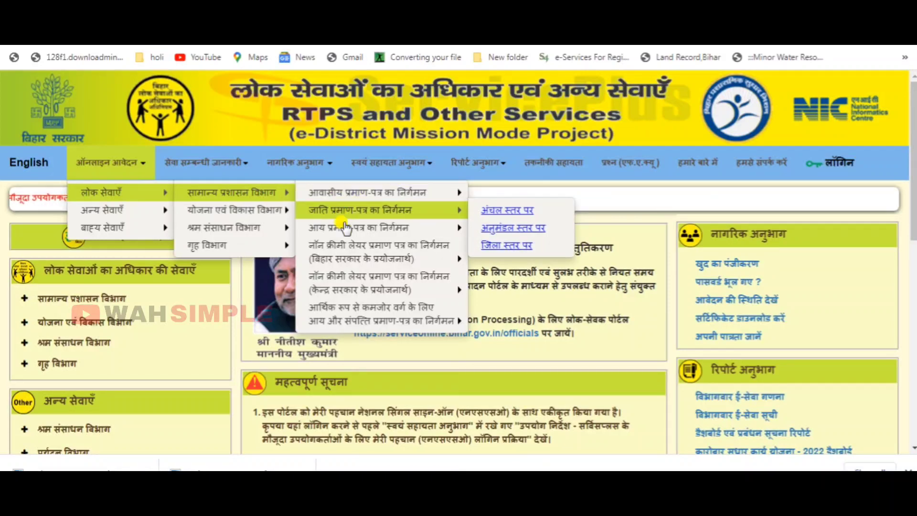
{"action": "mouse_move", "coordinate": [345, 235]}
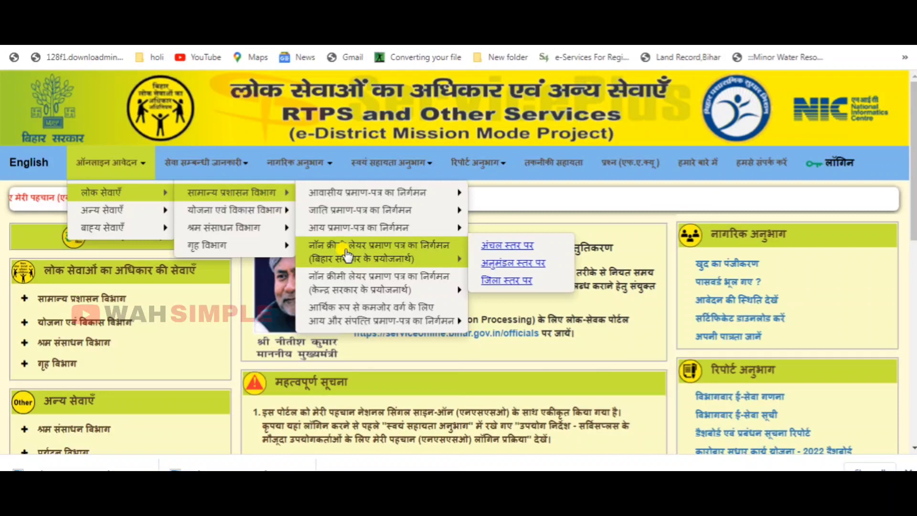
{"action": "mouse_move", "coordinate": [348, 285]}
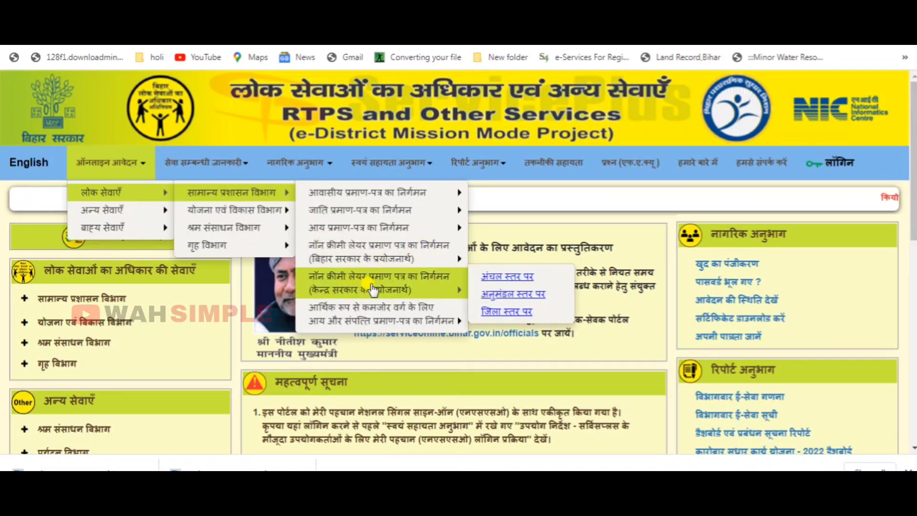
{"action": "mouse_move", "coordinate": [373, 317]}
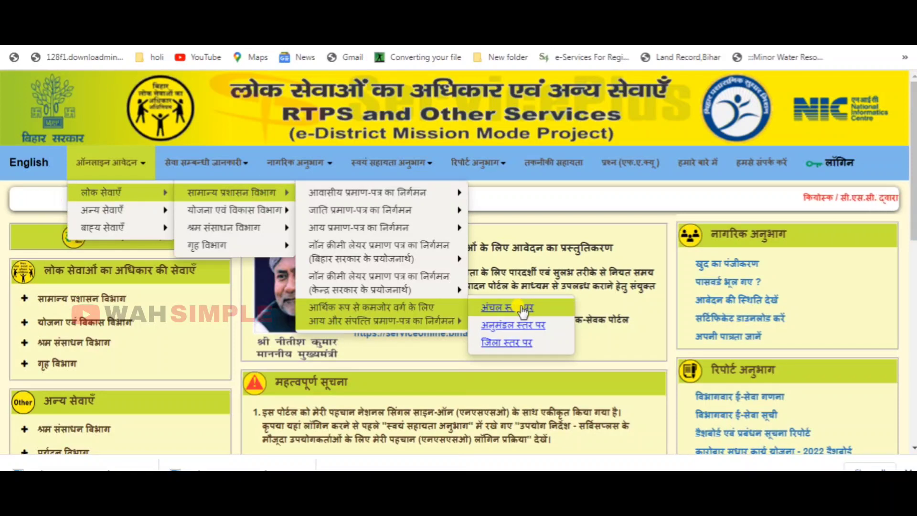
{"action": "left_click", "coordinate": [522, 309]}
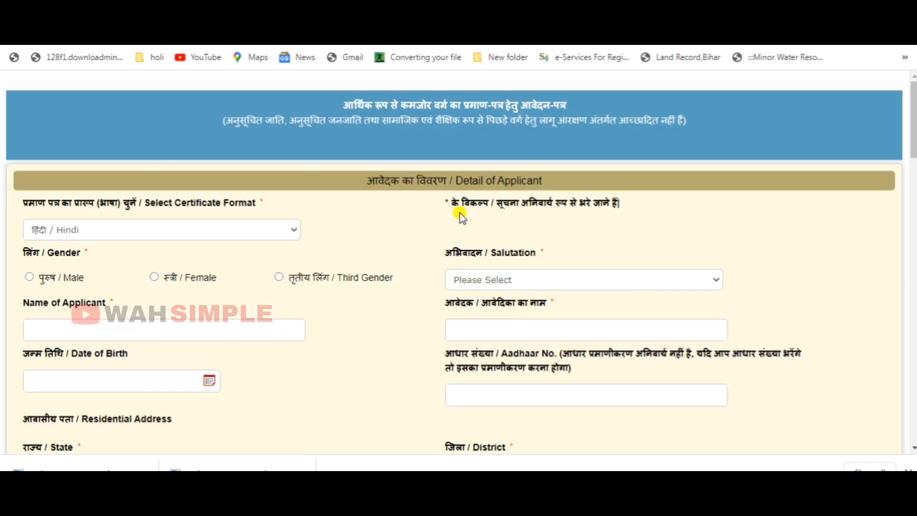
Keep the certificate format as Hindi, set the gender to Male and choose the salutation "कोई अभिवादन नहीं"
{"action": "scroll", "coordinate": [460, 214], "scroll_direction": "down", "scroll_amount": 1}
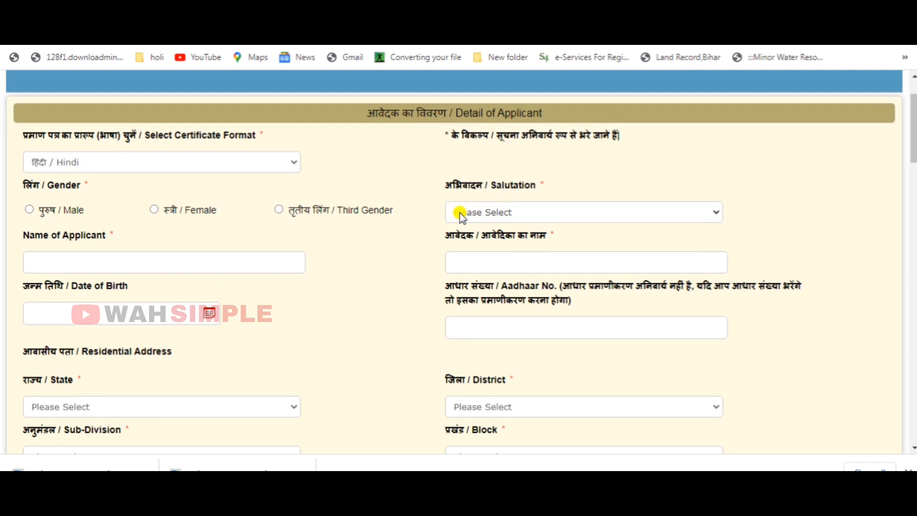
{"action": "left_click", "coordinate": [134, 165]}
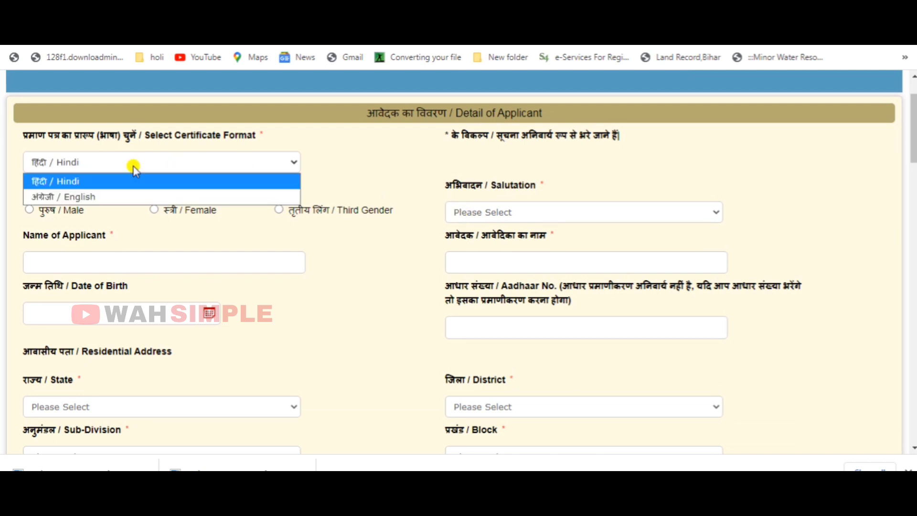
{"action": "left_click", "coordinate": [134, 166]}
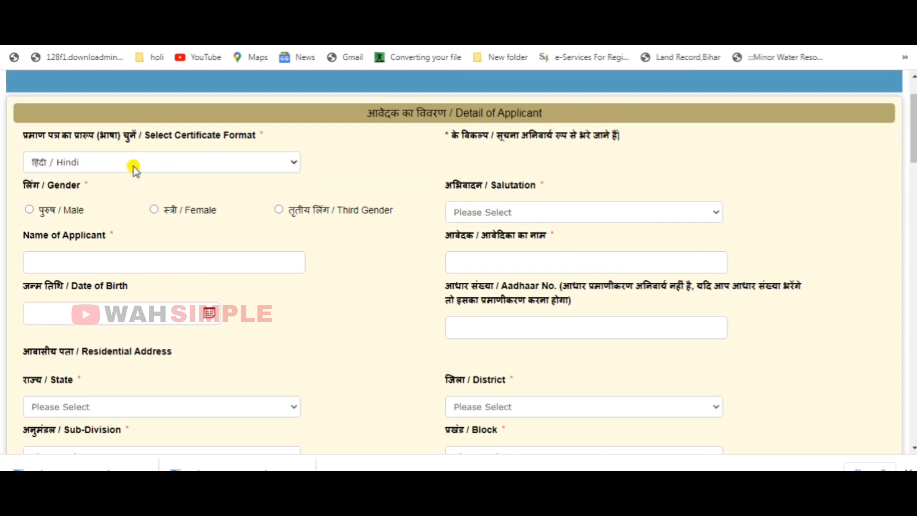
{"action": "left_click", "coordinate": [31, 208]}
{"action": "left_click", "coordinate": [456, 217]}
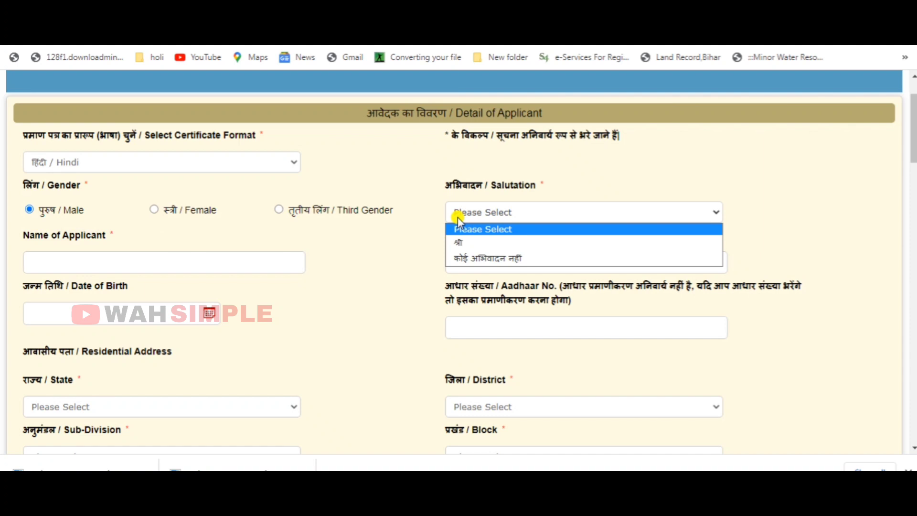
{"action": "left_click", "coordinate": [512, 259]}
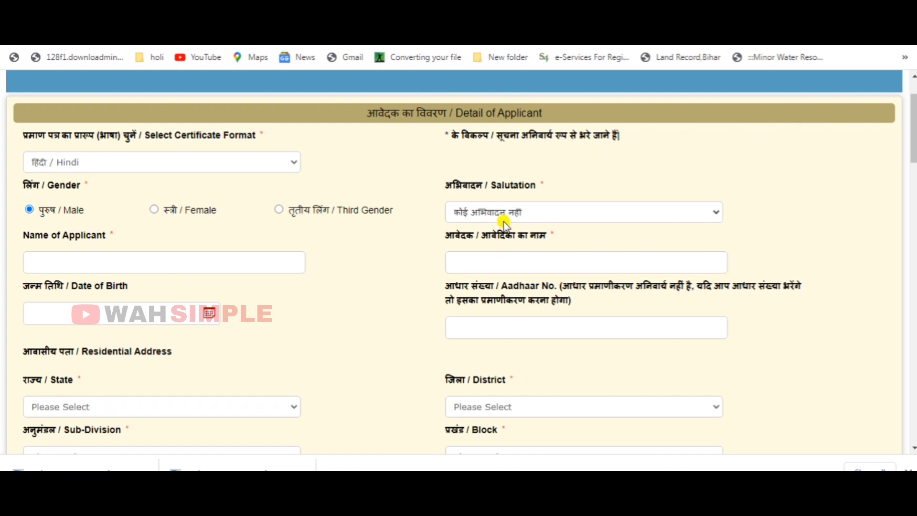
Enter the applicant's name in the English field and retype it in the Hindi field
{"action": "left_click", "coordinate": [97, 264]}
{"action": "type", "text": "Raju"}
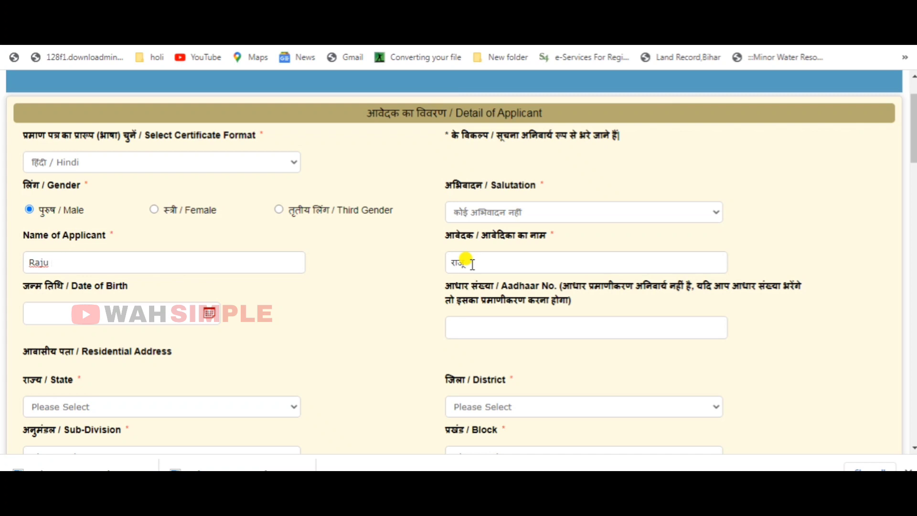
{"action": "left_click", "coordinate": [491, 266]}
{"action": "key", "text": "BackSpace"}
{"action": "key", "text": "BackSpace"}
{"action": "key", "text": "BackSpace"}
{"action": "key", "text": "BackSpace"}
{"action": "type", "text": "raju"}
Set the residential address to state BIHAR, district AURANGABAD, sub-division AURANGABAD and block NABINAGAR
{"action": "scroll", "coordinate": [364, 289], "scroll_direction": "down", "scroll_amount": 1}
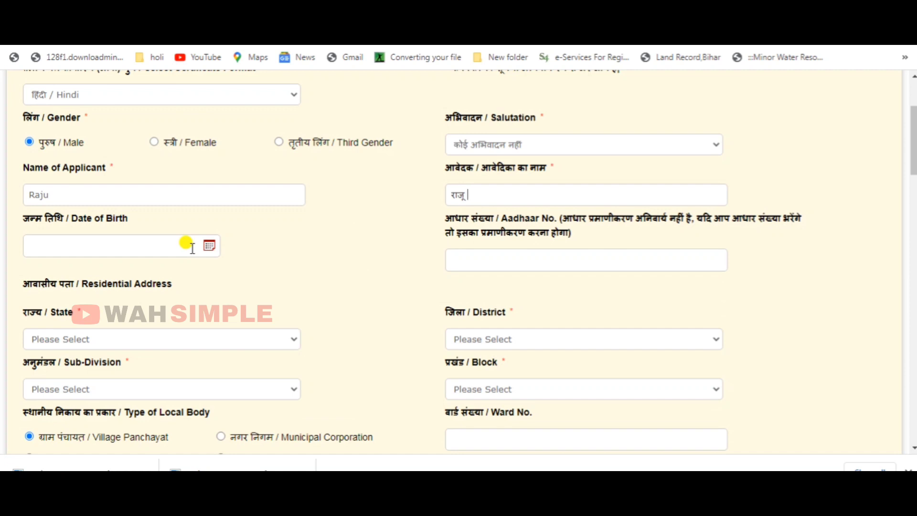
{"action": "scroll", "coordinate": [186, 243], "scroll_direction": "down", "scroll_amount": 1}
{"action": "left_click", "coordinate": [167, 273]}
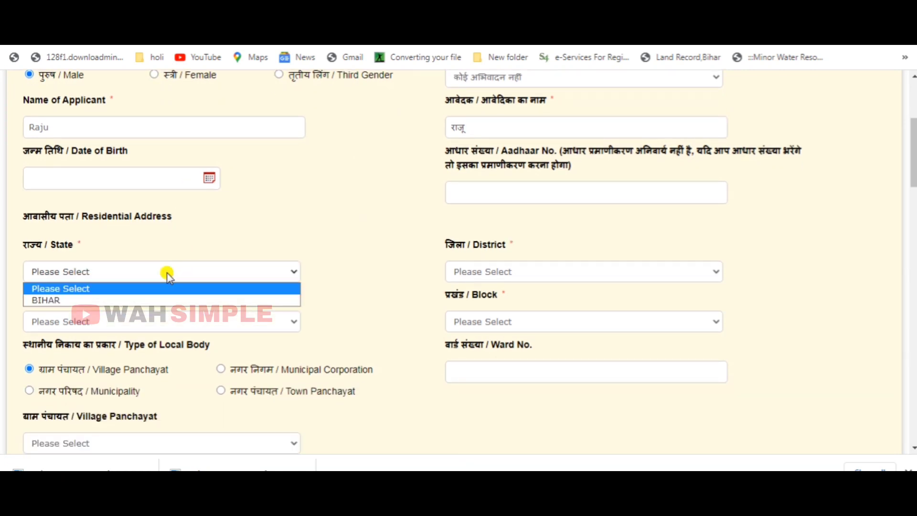
{"action": "left_click", "coordinate": [139, 297]}
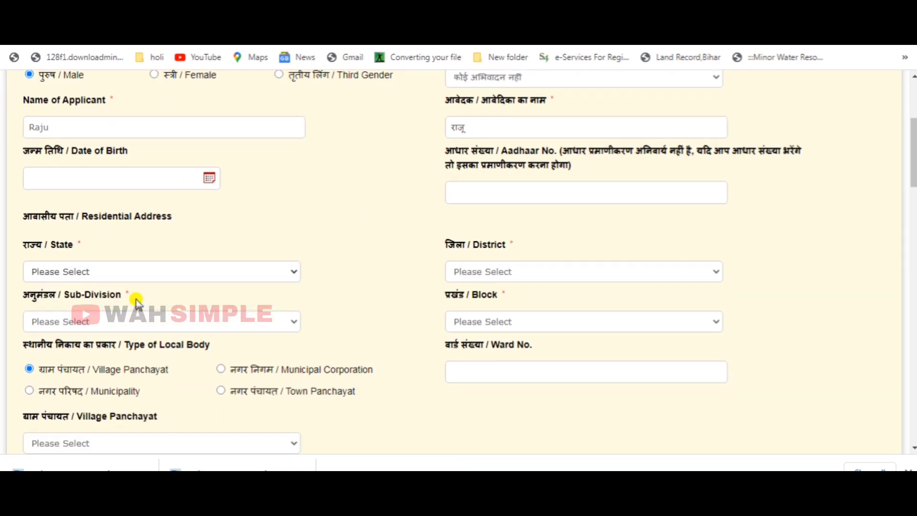
{"action": "left_click", "coordinate": [498, 272]}
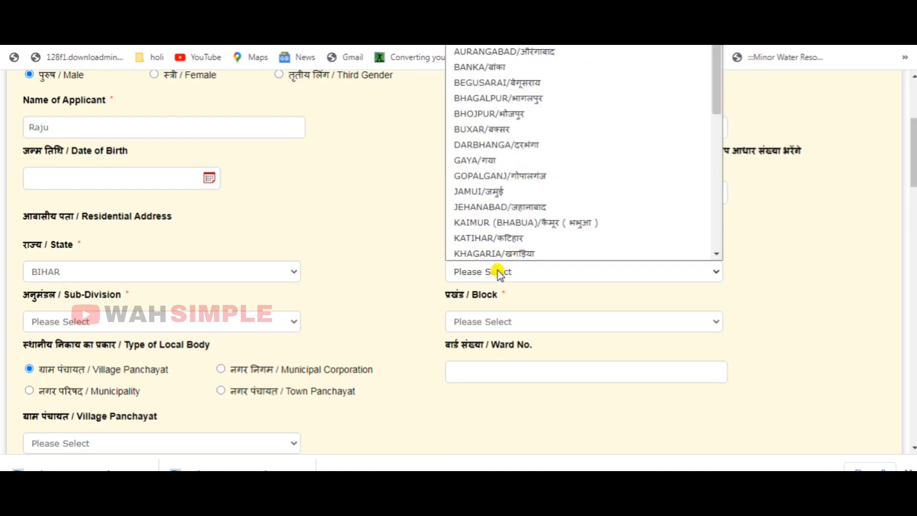
{"action": "left_click", "coordinate": [515, 56]}
{"action": "left_click", "coordinate": [78, 322]}
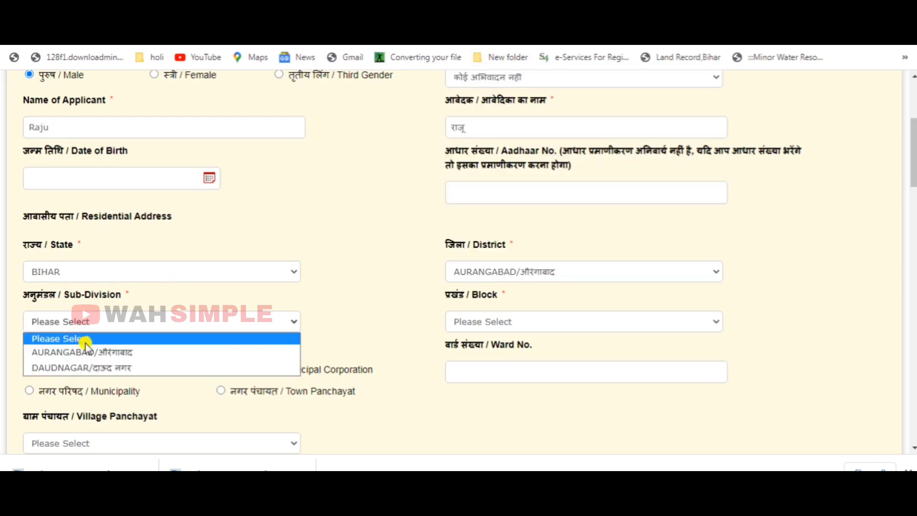
{"action": "left_click", "coordinate": [102, 352]}
{"action": "left_click", "coordinate": [500, 321]}
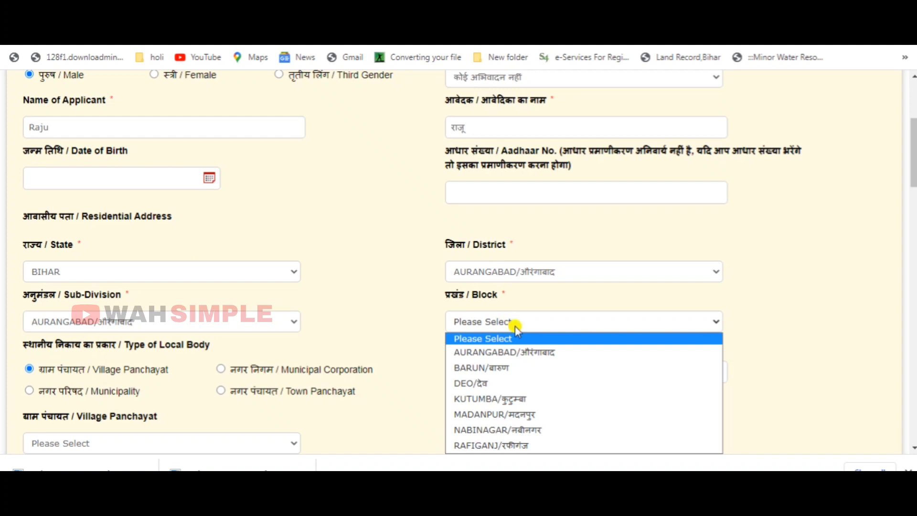
{"action": "left_click", "coordinate": [542, 430]}
Choose TOL as the village panchayat in the residential address
{"action": "scroll", "coordinate": [344, 243], "scroll_direction": "down", "scroll_amount": 3}
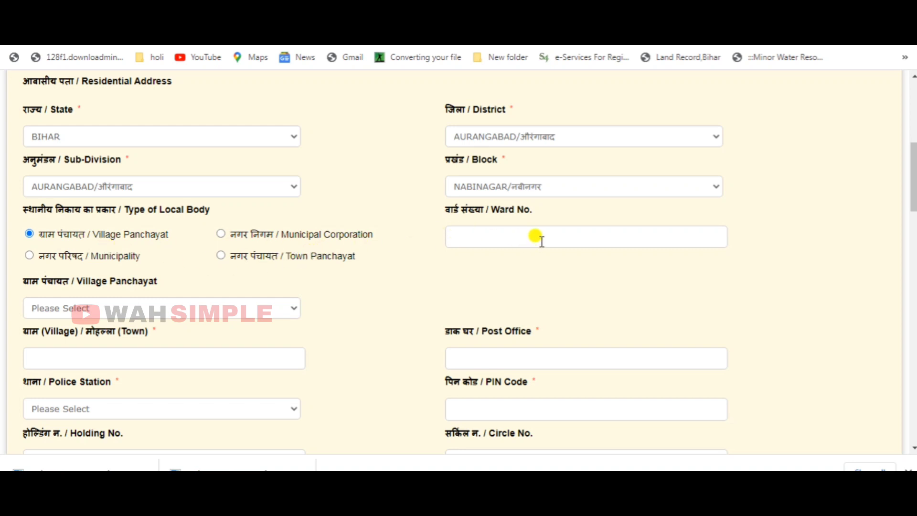
{"action": "scroll", "coordinate": [537, 237], "scroll_direction": "down", "scroll_amount": 2}
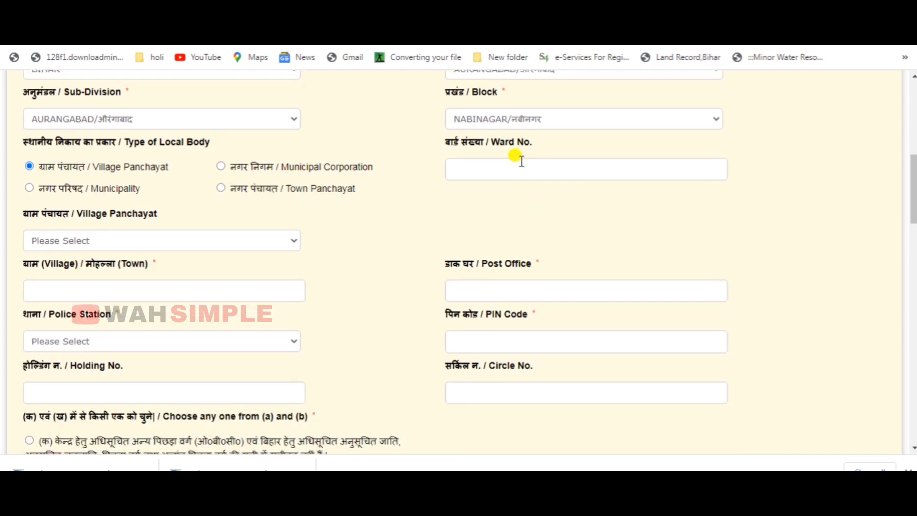
{"action": "left_click", "coordinate": [171, 241]}
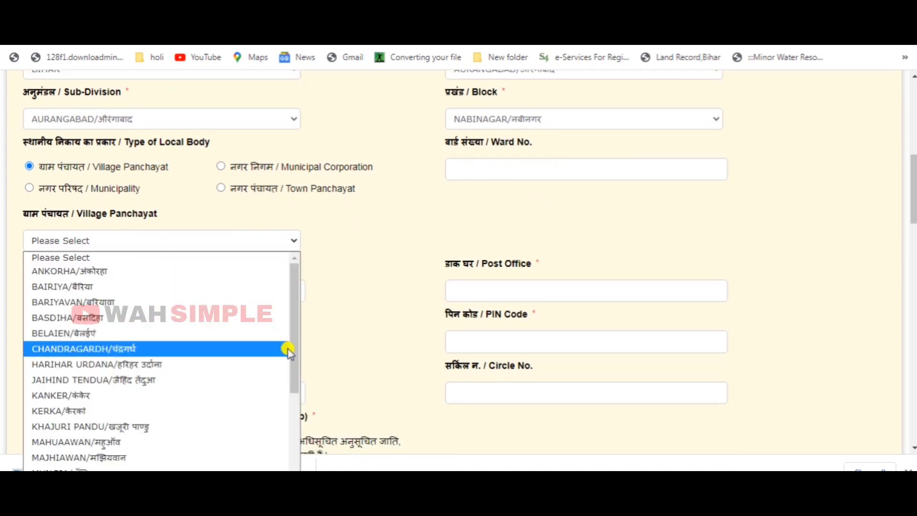
{"action": "scroll", "coordinate": [296, 391], "scroll_direction": "down", "scroll_amount": 1}
{"action": "left_click_drag", "start_coordinate": [296, 391], "coordinate": [281, 466]}
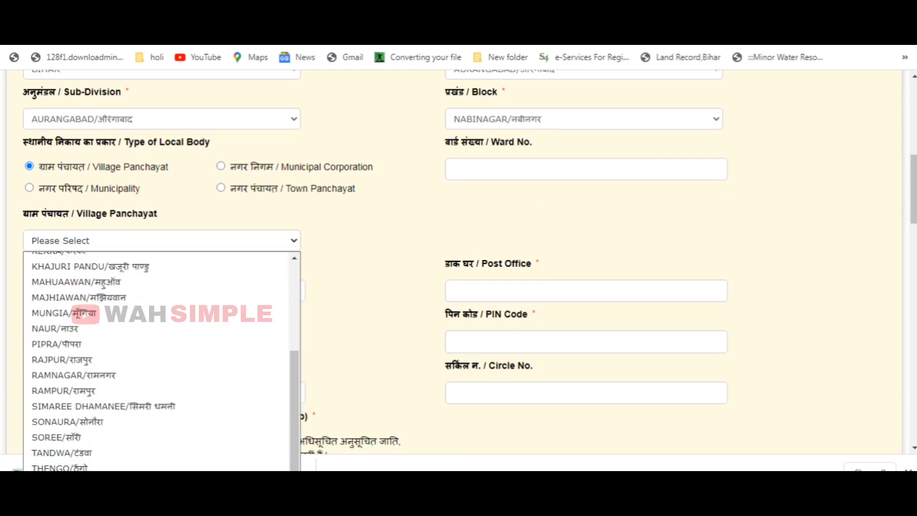
{"action": "left_click", "coordinate": [143, 484]}
View the police station choices for the residential address without selecting one
{"action": "scroll", "coordinate": [320, 262], "scroll_direction": "down", "scroll_amount": 1}
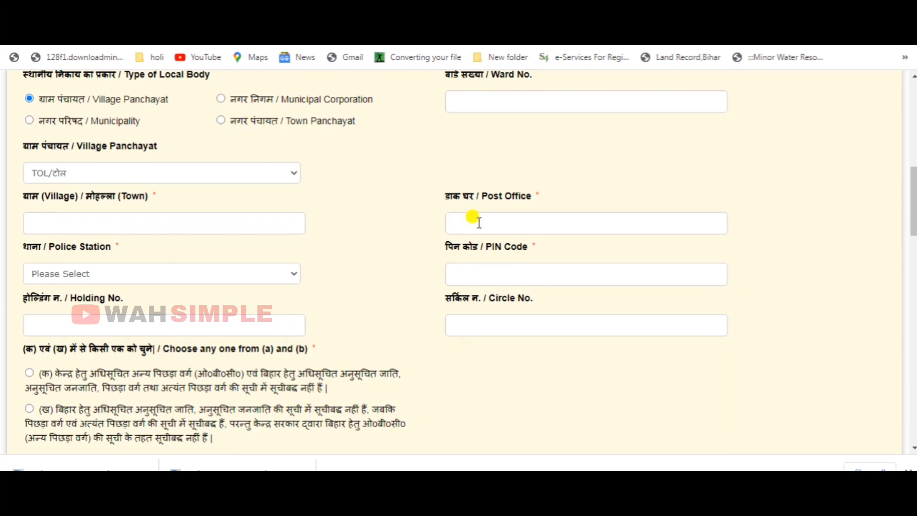
{"action": "left_click", "coordinate": [205, 276]}
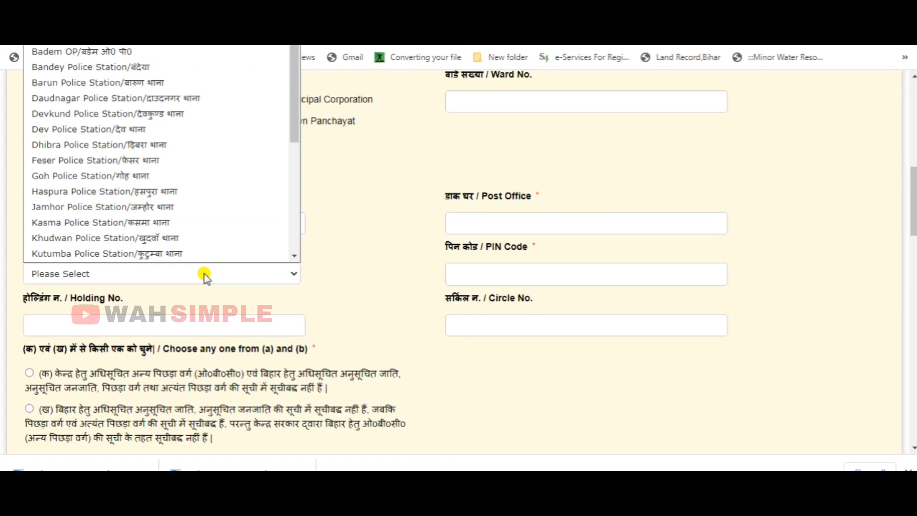
{"action": "left_click", "coordinate": [205, 276]}
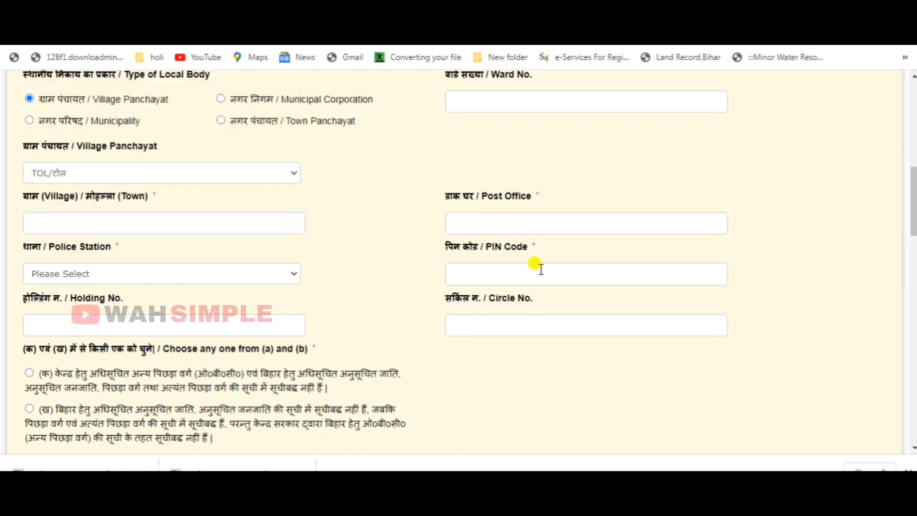
Select option (क) for the declaration that the applicant's caste is not listed in the central OBC or Bihar reserved lists
{"action": "scroll", "coordinate": [535, 267], "scroll_direction": "down", "scroll_amount": 3}
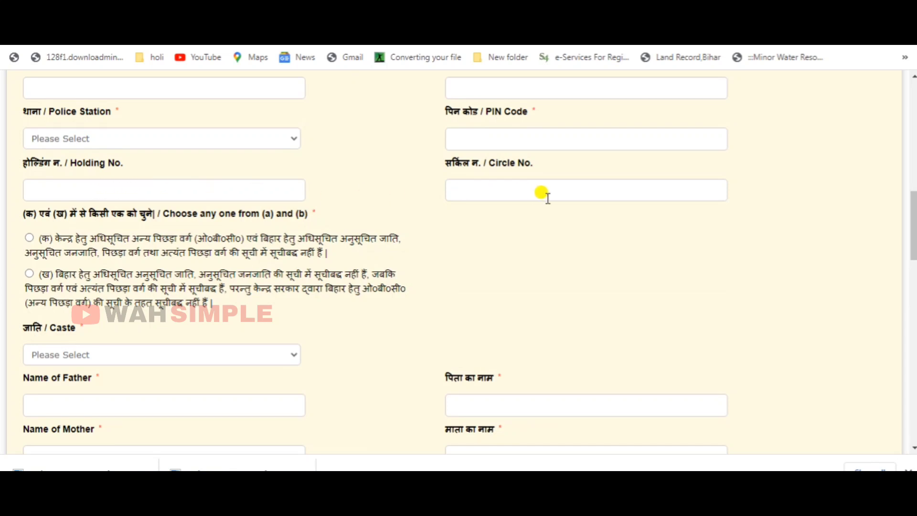
{"action": "scroll", "coordinate": [227, 188], "scroll_direction": "down", "scroll_amount": 2}
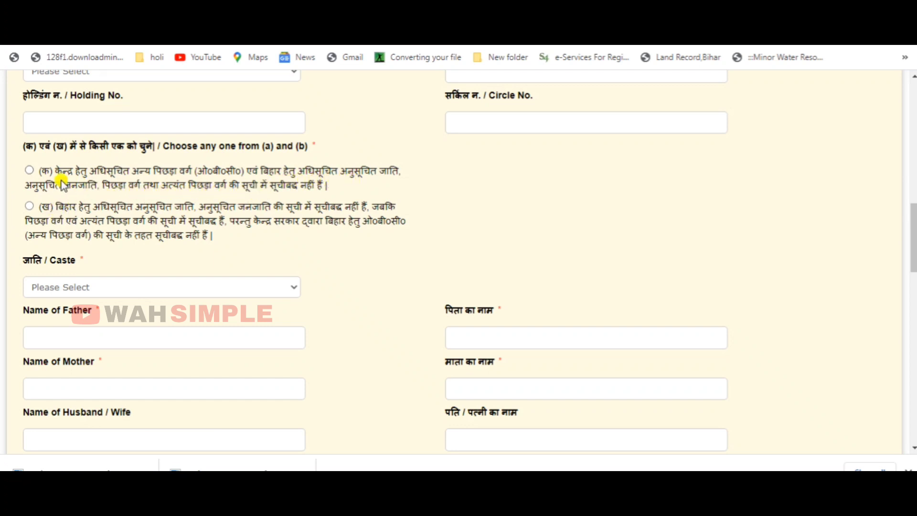
{"action": "left_click", "coordinate": [29, 170]}
{"action": "scroll", "coordinate": [116, 196], "scroll_direction": "down", "scroll_amount": 3}
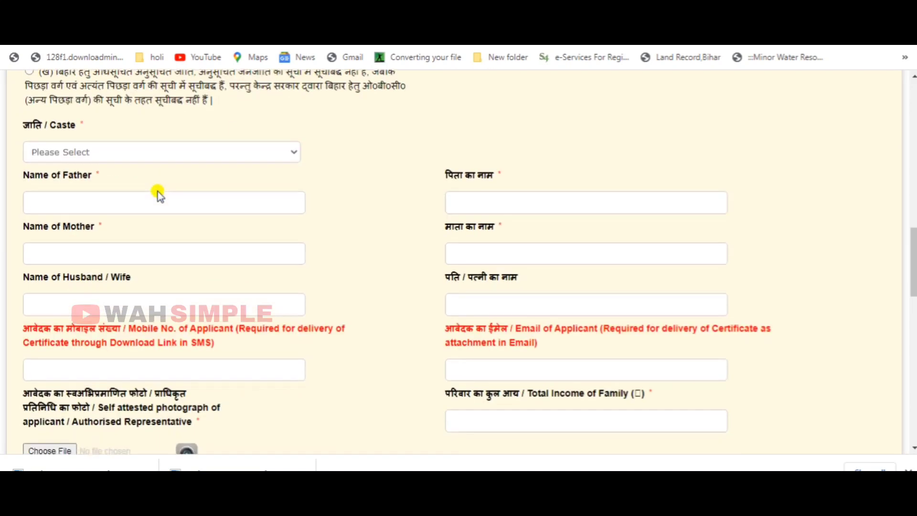
Set the applicant's caste to सैयद / Saiyad
{"action": "left_click", "coordinate": [96, 153]}
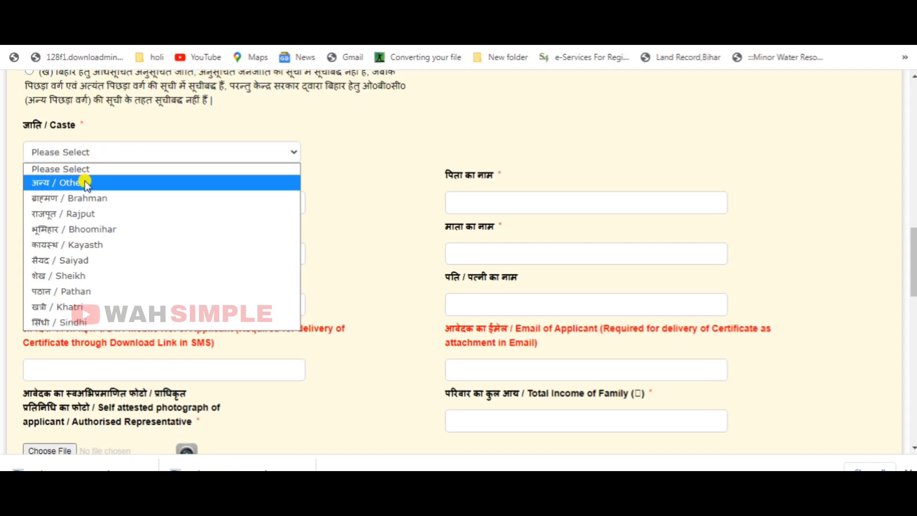
{"action": "left_click", "coordinate": [72, 262]}
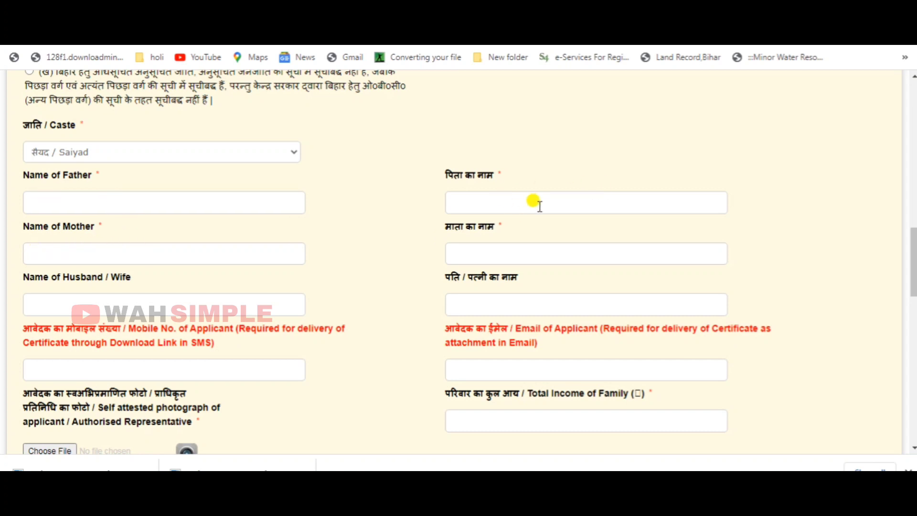
Agree to the self declaration for the economically weaker section application
{"action": "scroll", "coordinate": [540, 206], "scroll_direction": "down", "scroll_amount": 2}
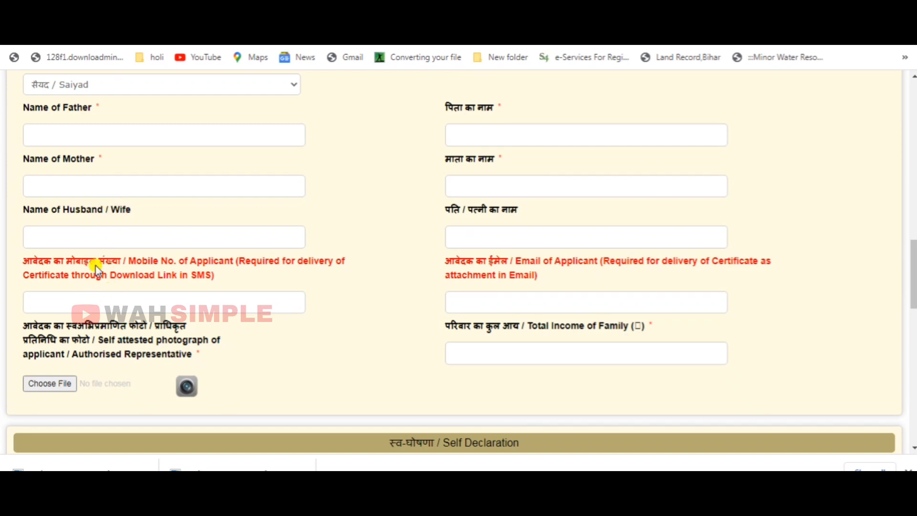
{"action": "scroll", "coordinate": [95, 265], "scroll_direction": "down", "scroll_amount": 1}
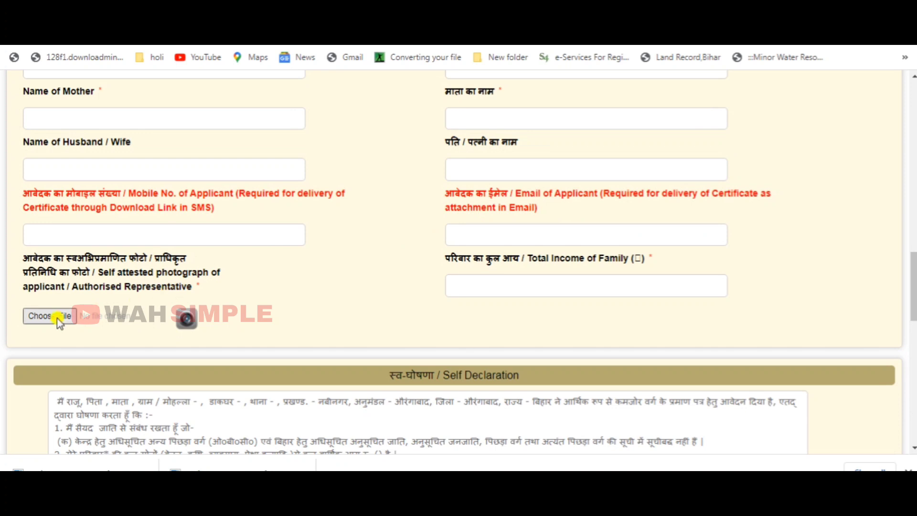
{"action": "scroll", "coordinate": [57, 317], "scroll_direction": "down", "scroll_amount": 1}
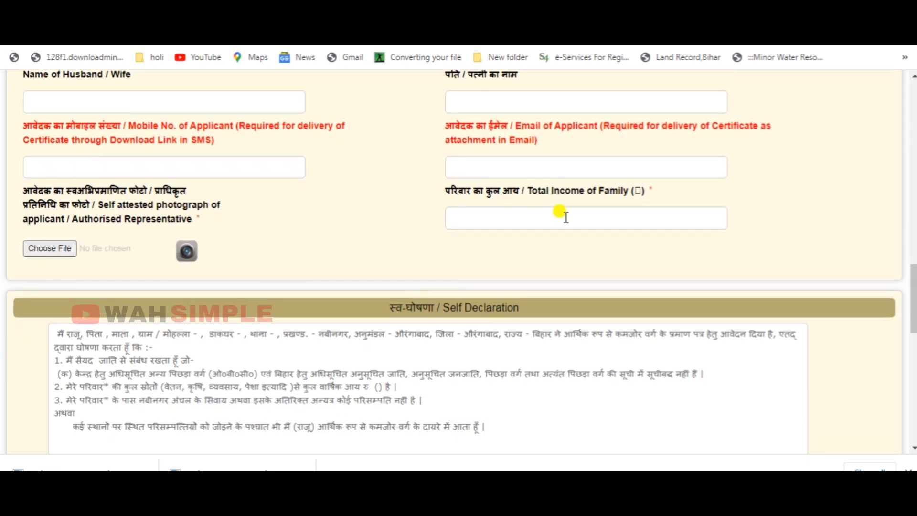
{"action": "scroll", "coordinate": [566, 217], "scroll_direction": "down", "scroll_amount": 5}
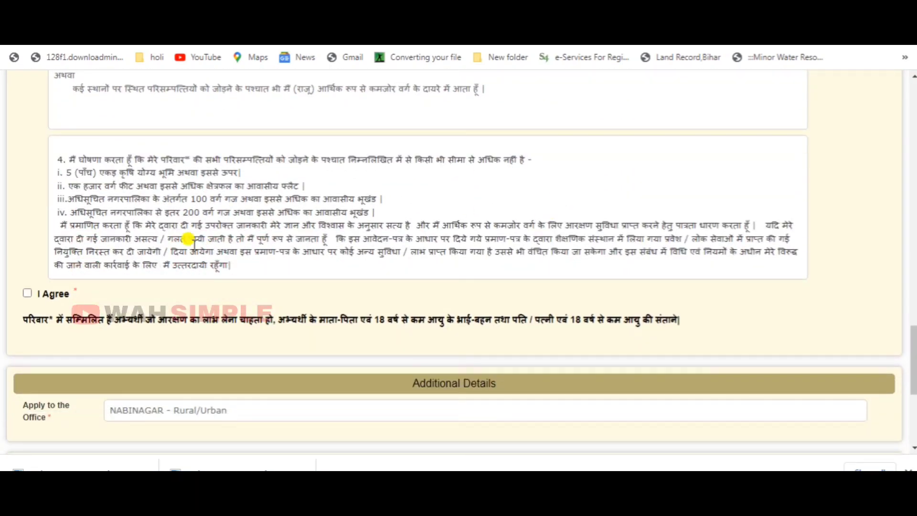
{"action": "left_click", "coordinate": [27, 293]}
Submit the application form to generate its draft for review
{"action": "scroll", "coordinate": [501, 245], "scroll_direction": "down", "scroll_amount": 3}
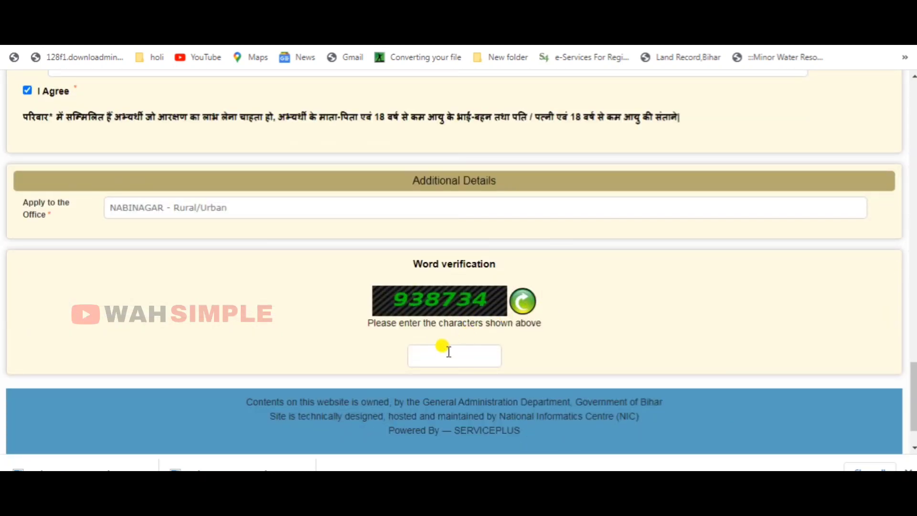
{"action": "scroll", "coordinate": [597, 330], "scroll_direction": "down", "scroll_amount": 1}
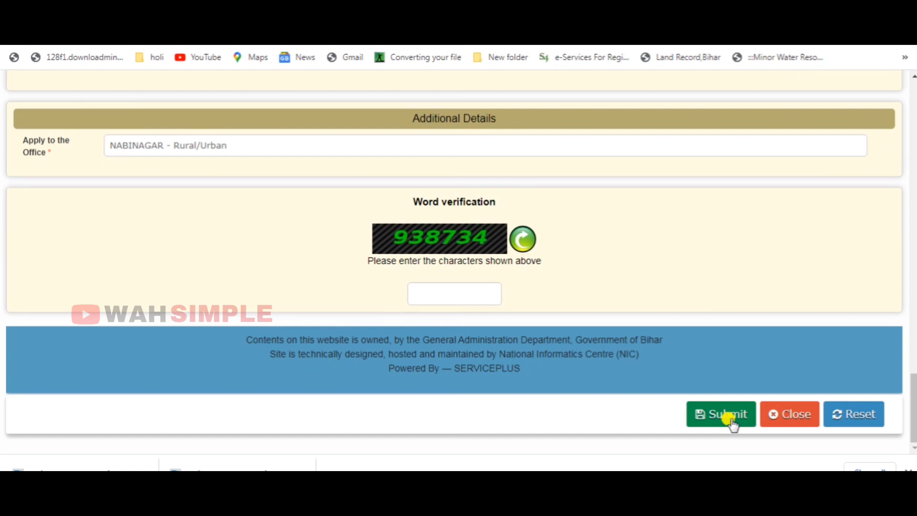
{"action": "left_click", "coordinate": [732, 422]}
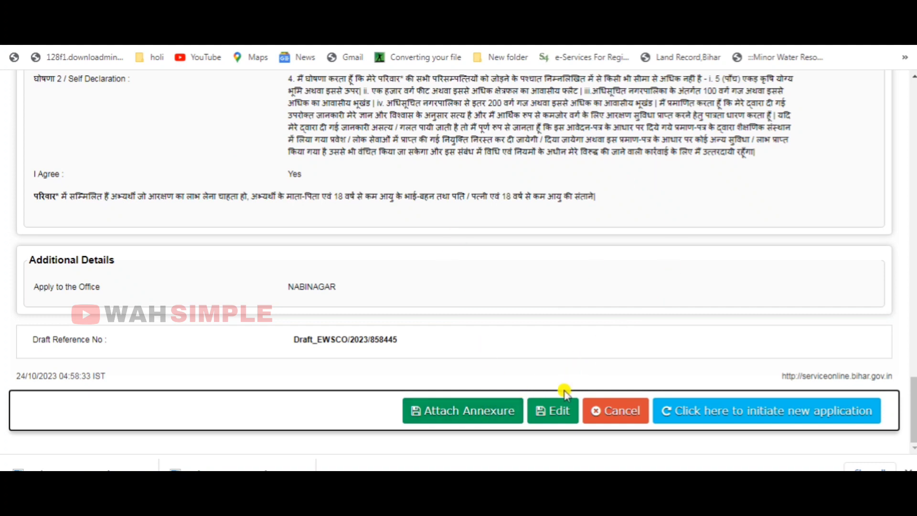
Attach the image "WhatsApp Image 2023-10-21 at 1.28.04 PM" as the आधार कार्ड enclosure and save the annexure
{"action": "left_click", "coordinate": [447, 412]}
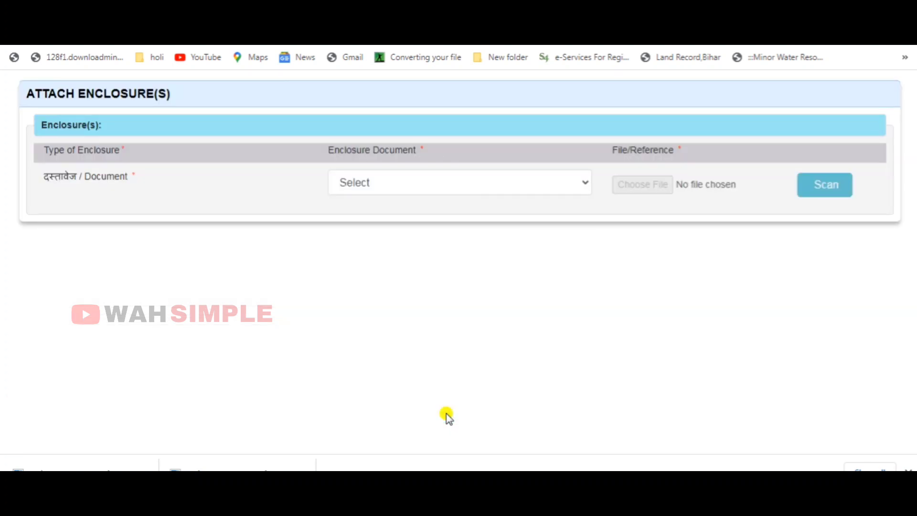
{"action": "left_click", "coordinate": [387, 178]}
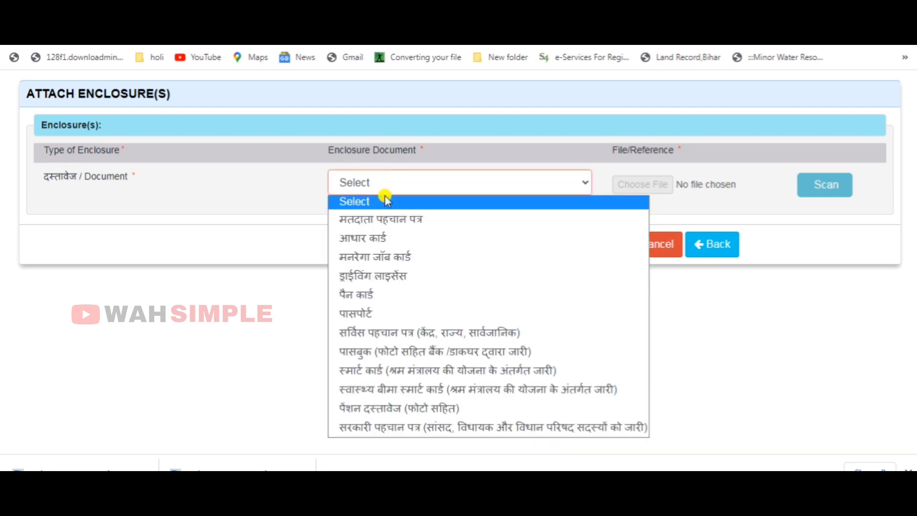
{"action": "left_click", "coordinate": [377, 237]}
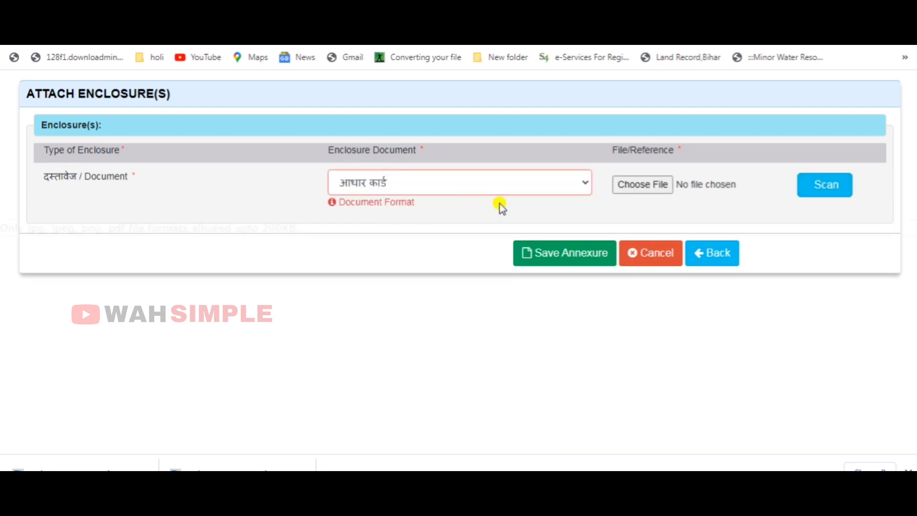
{"action": "left_click", "coordinate": [660, 187]}
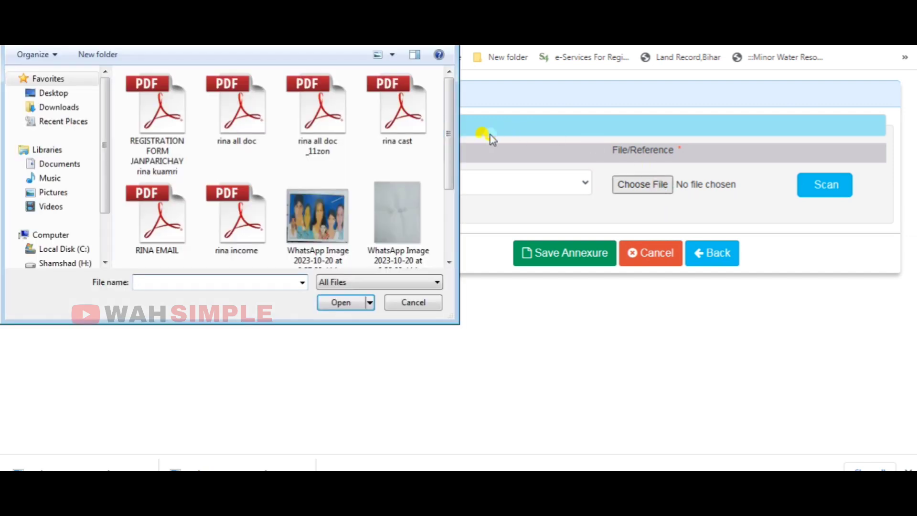
{"action": "left_click_drag", "start_coordinate": [452, 130], "coordinate": [448, 196]}
{"action": "left_click", "coordinate": [157, 205]}
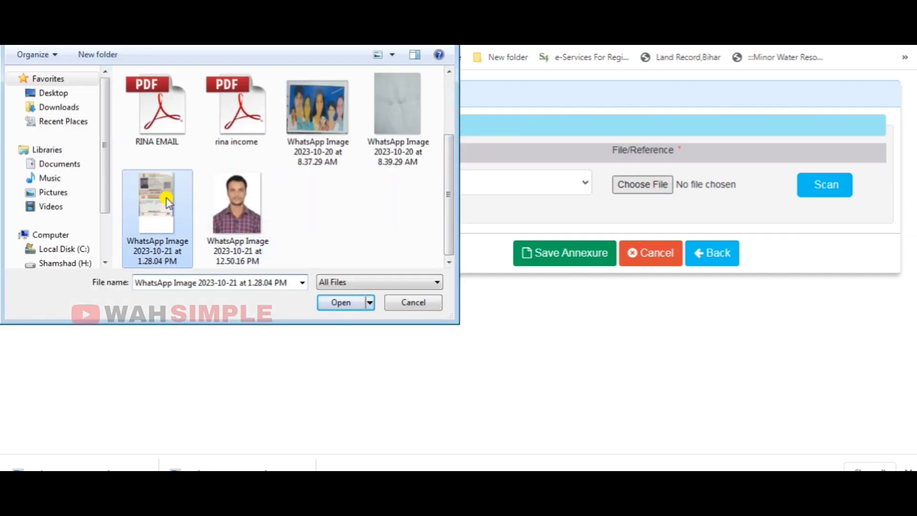
{"action": "left_click", "coordinate": [337, 301]}
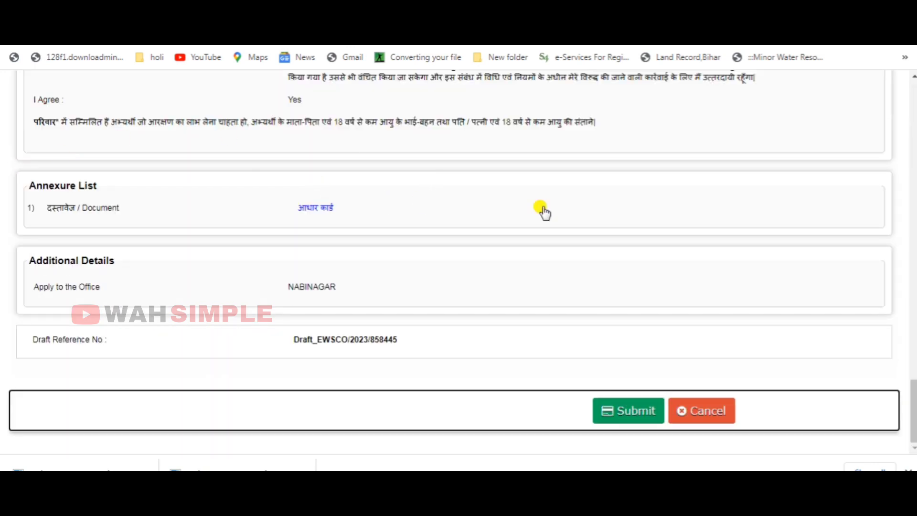
Submit the final application with the attached आधार कार्ड annexure
{"action": "left_click", "coordinate": [630, 412]}
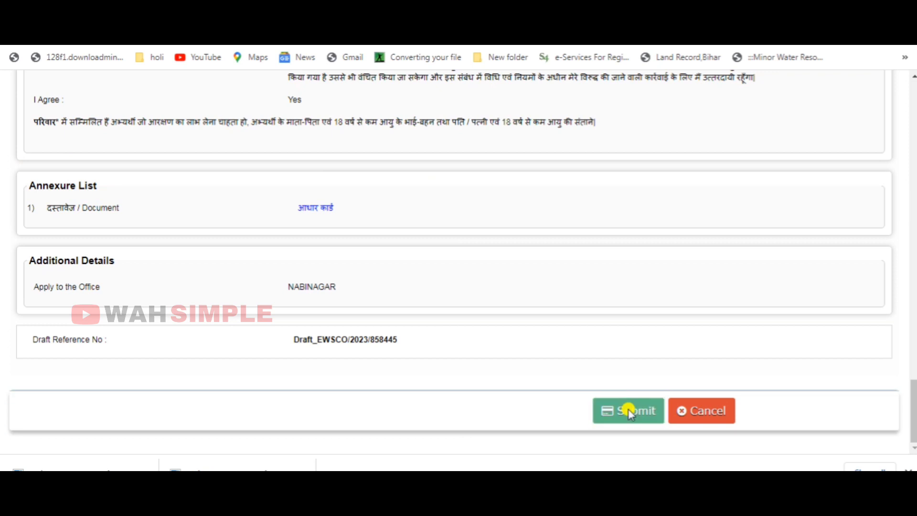